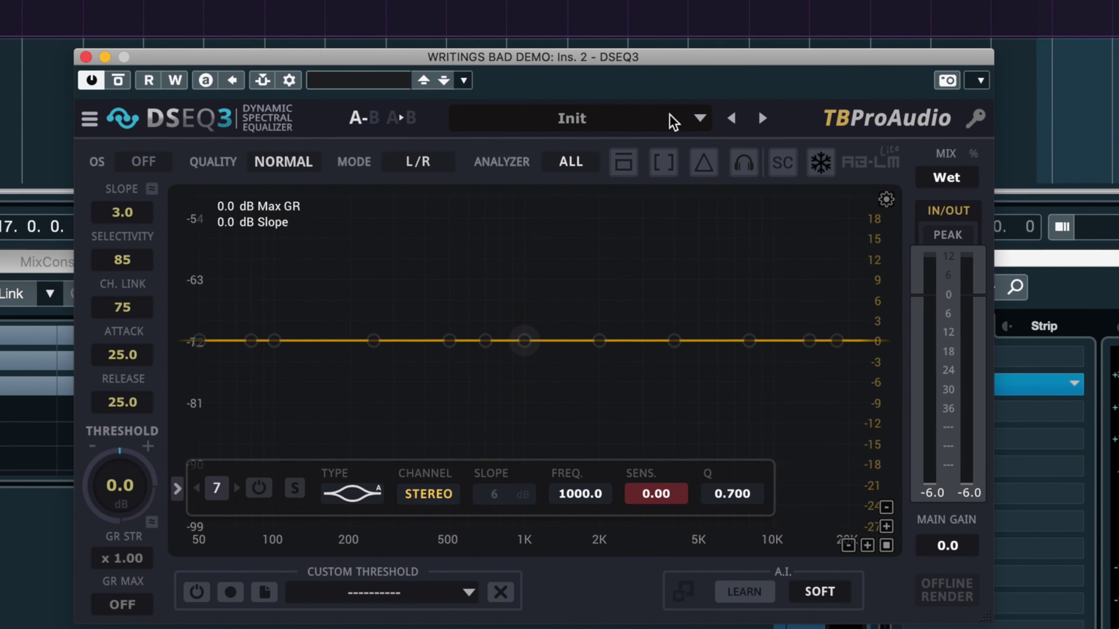
Step: Load the Factory 'Master - balance' preset and lower the threshold to -9.4 dB
click(685, 122)
mouse_move(590, 270)
click(364, 238)
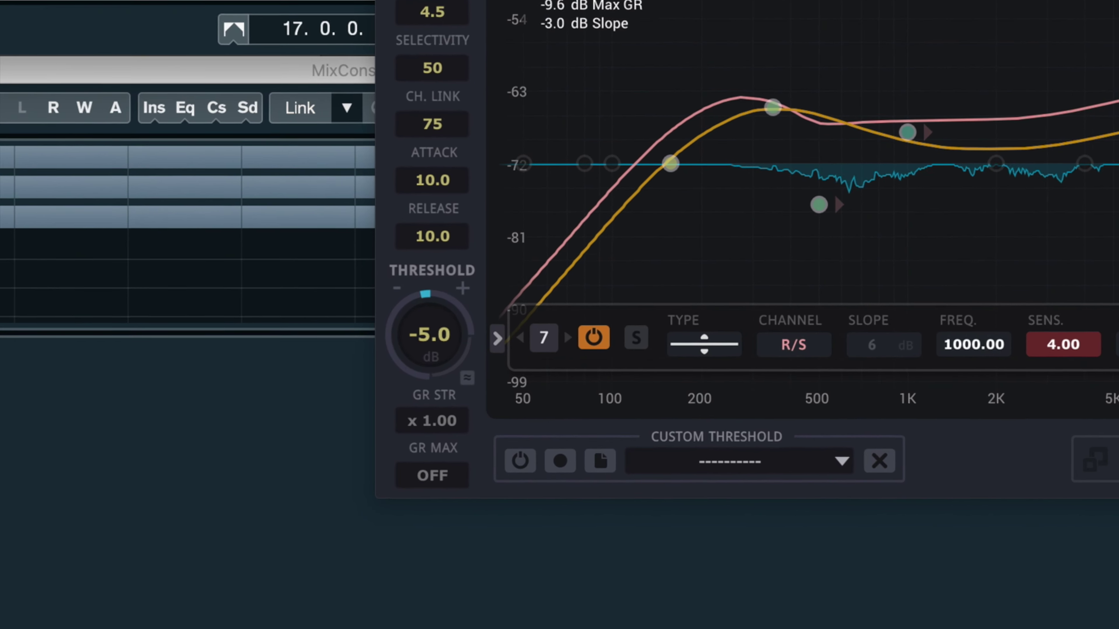
drag(56, 511, 57, 529)
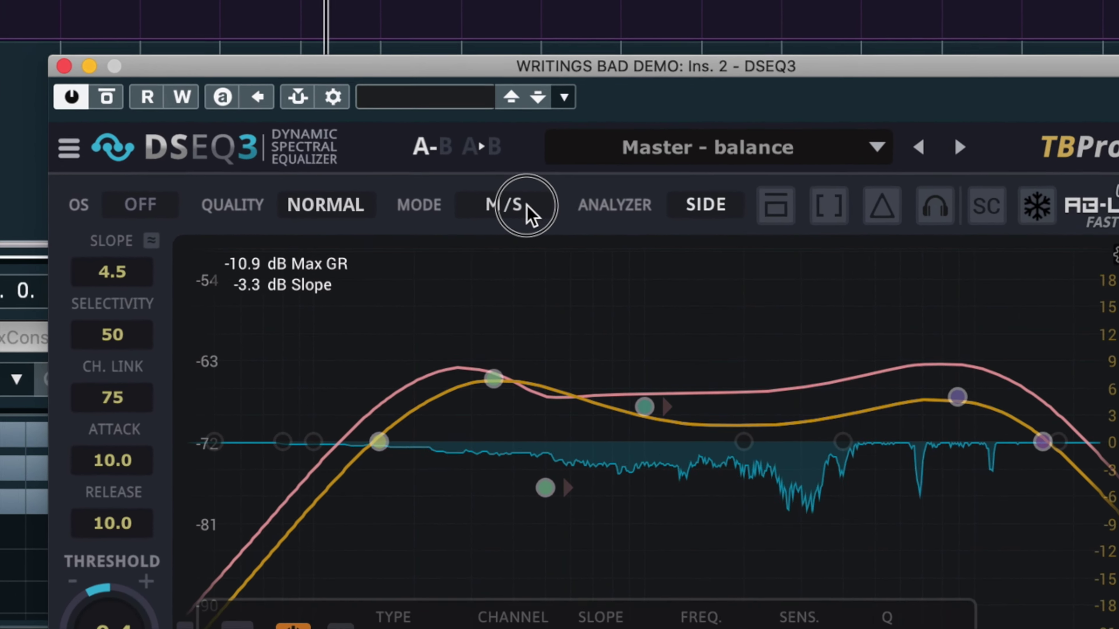
Step: Switch MODE from Mid/Side to Left/Right, stop playback, and set ANALYZER to All
click(434, 144)
click(526, 238)
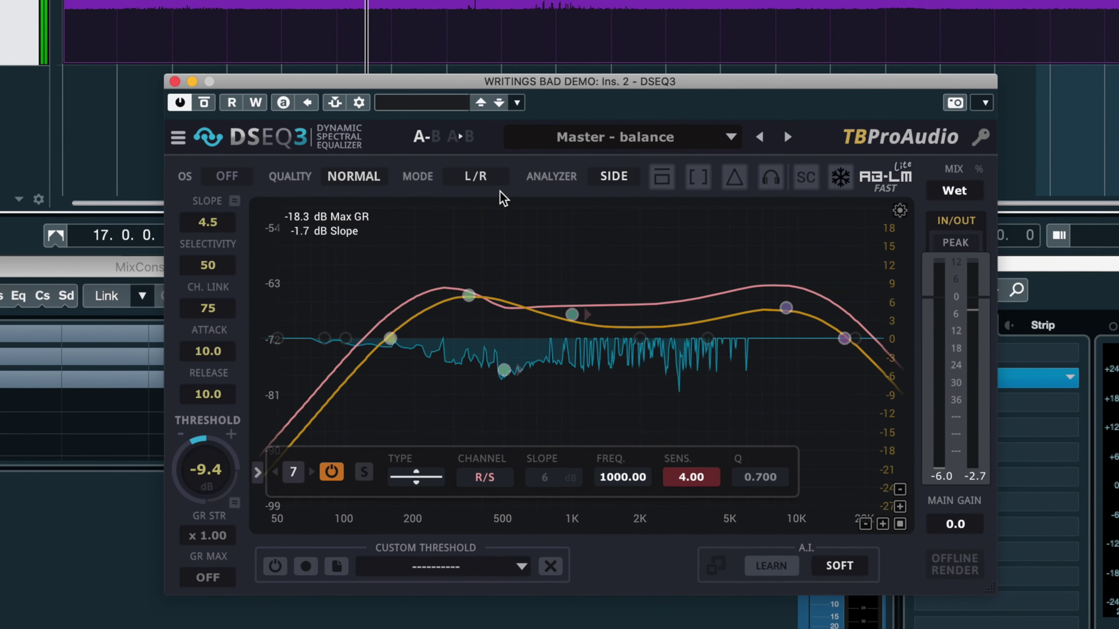
key(space)
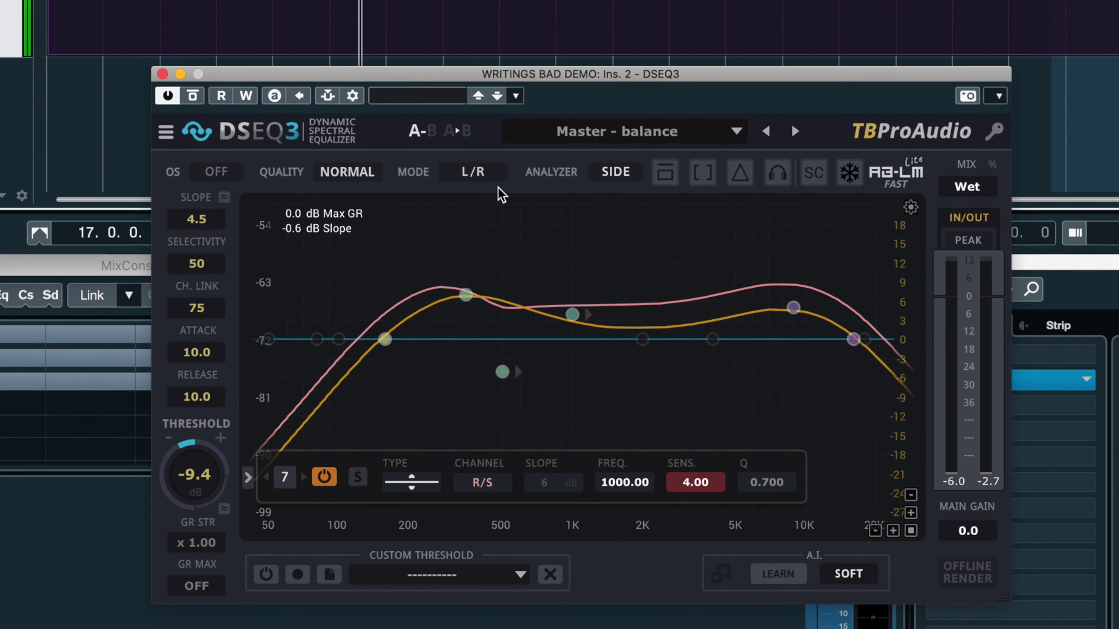
click(624, 153)
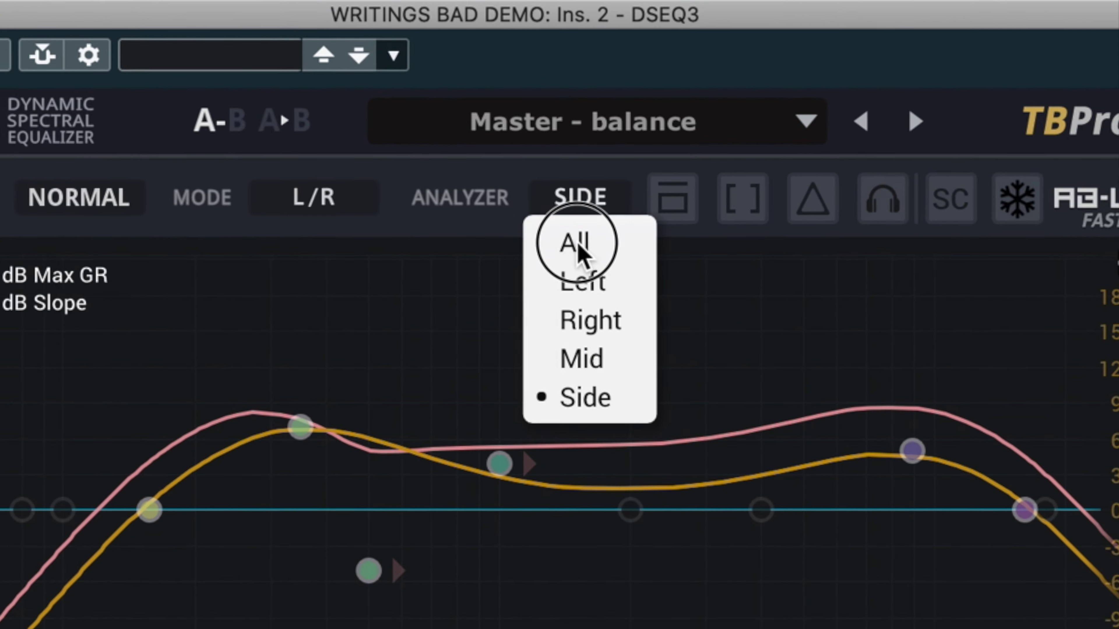
click(577, 244)
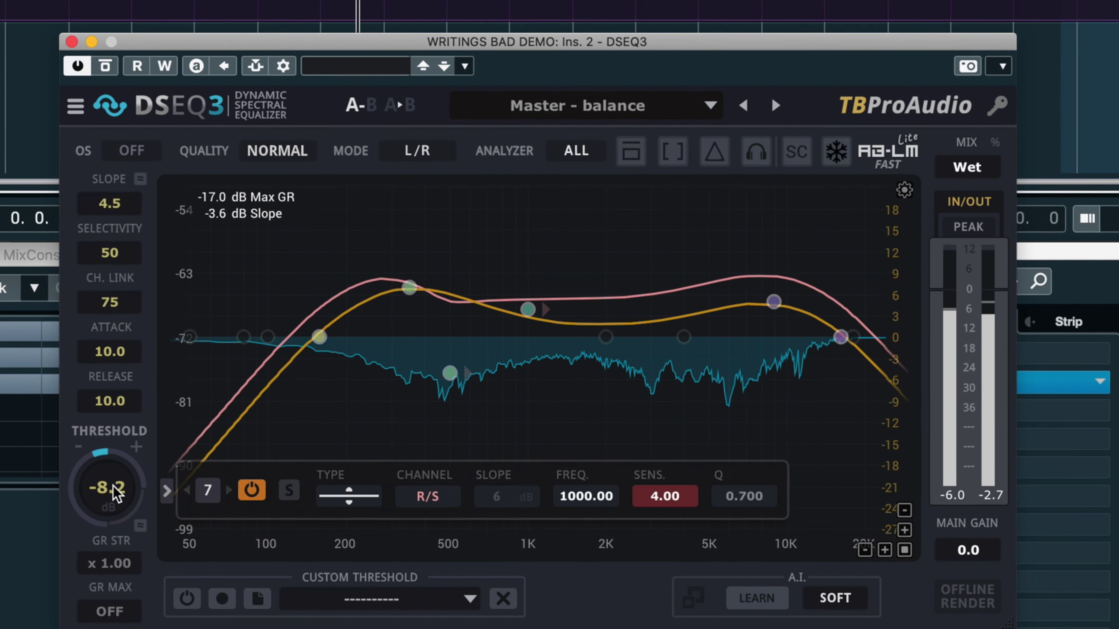
Step: Raise the Threshold knob from -9.1 dB up to -6.8 dB
drag(115, 493, 78, 497)
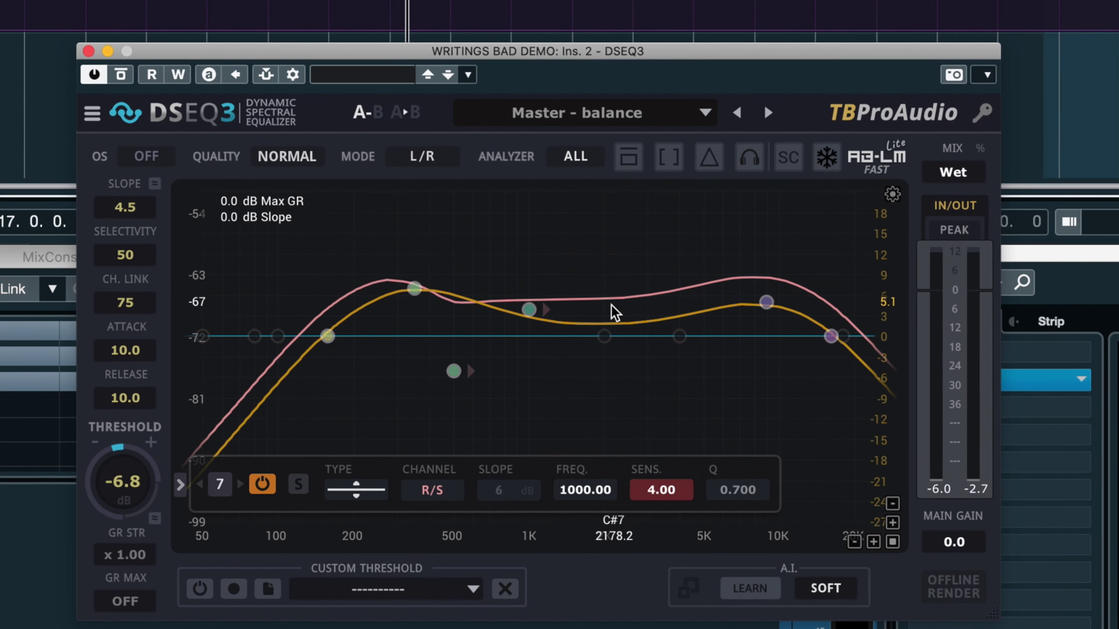
Step: Set attack to 38.5 and release to 86.4, then resume playback
drag(146, 352, 145, 326)
double_click(144, 371)
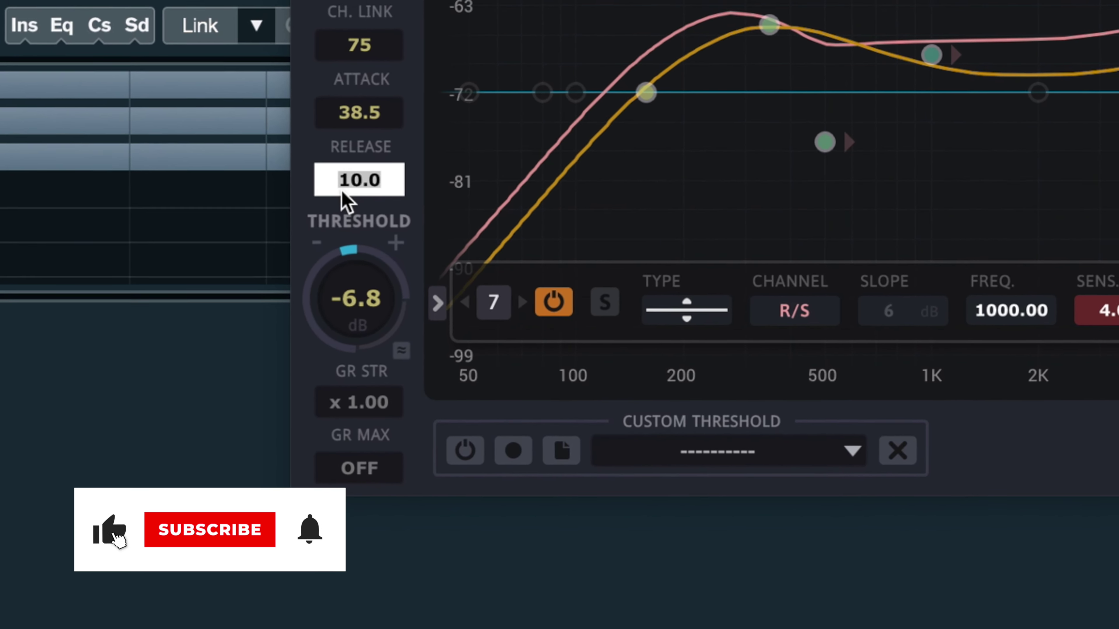
text(86.4)
key(Return)
key(space)
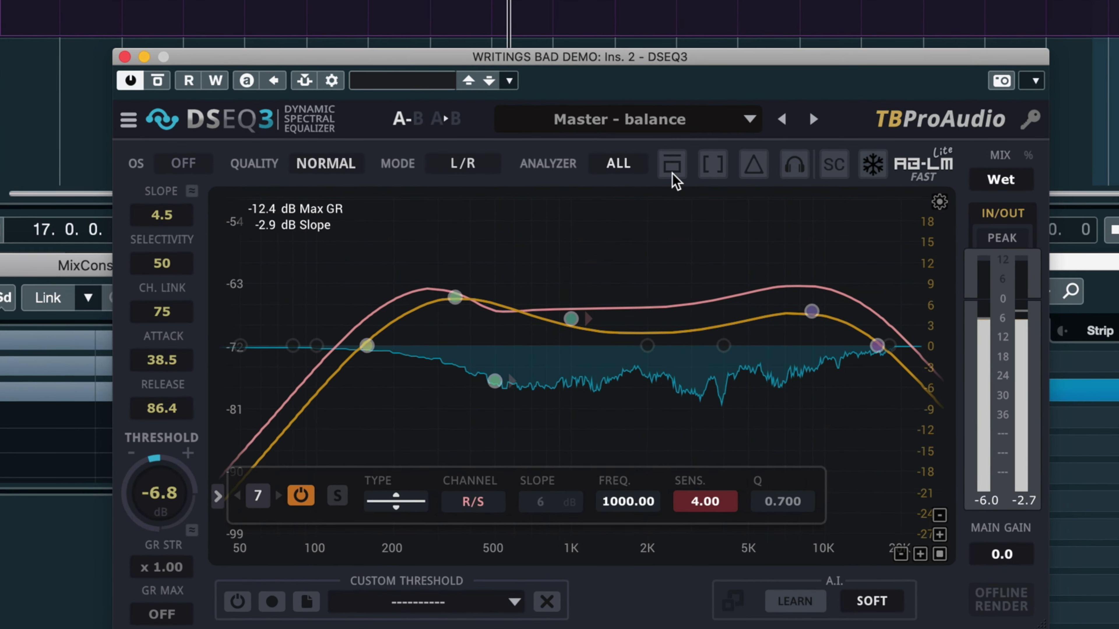
Step: Compare bypassed and processed sound, then set the threshold to -5.6 dB
click(674, 155)
click(623, 154)
mouse_move(125, 468)
mouse_down()
mouse_move(124, 446)
mouse_move(124, 459)
mouse_up()
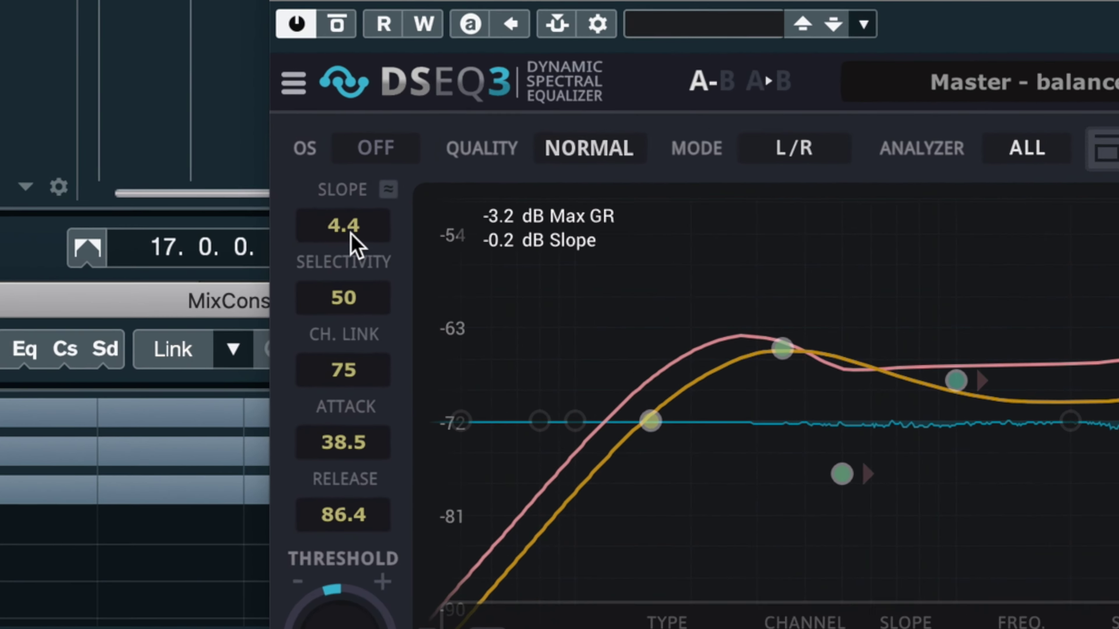
drag(138, 188, 137, 201)
drag(446, 286, 480, 335)
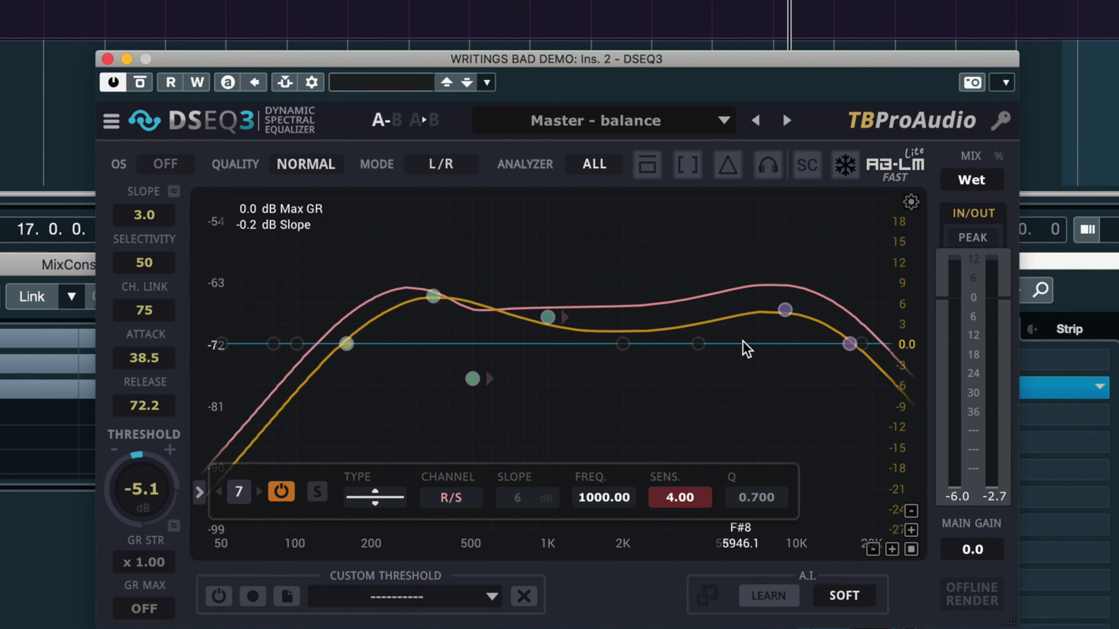
Step: Increase the SELECTIVITY value from 50 up to 84
drag(144, 264, 124, 273)
drag(429, 238, 429, 231)
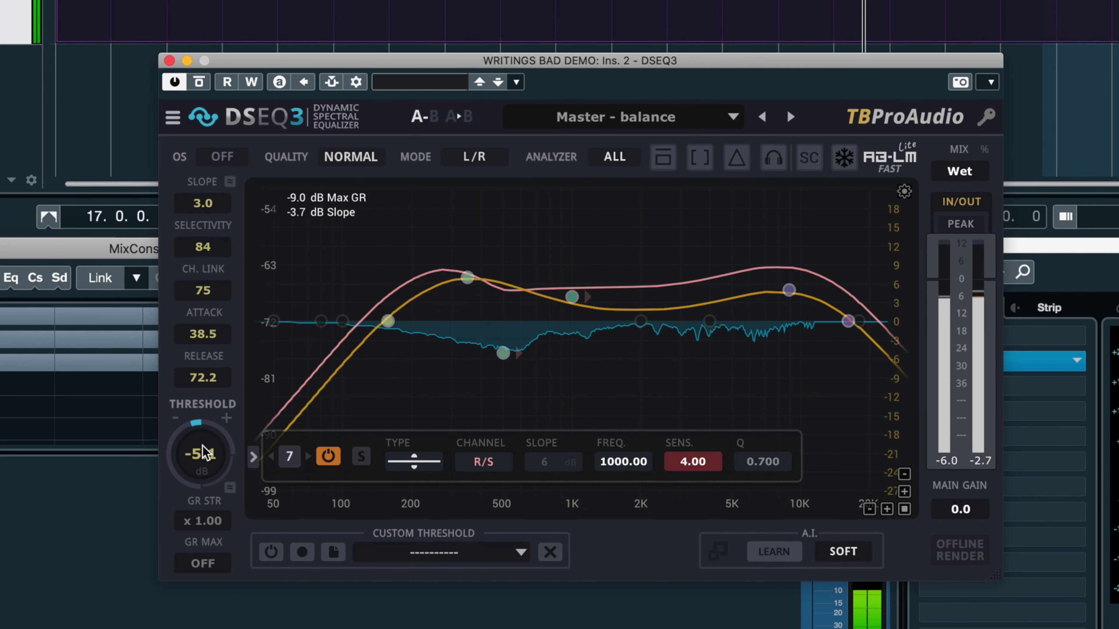
Step: Lower the threshold in stages from about -5 dB to -14.3 dB
drag(201, 451, 202, 465)
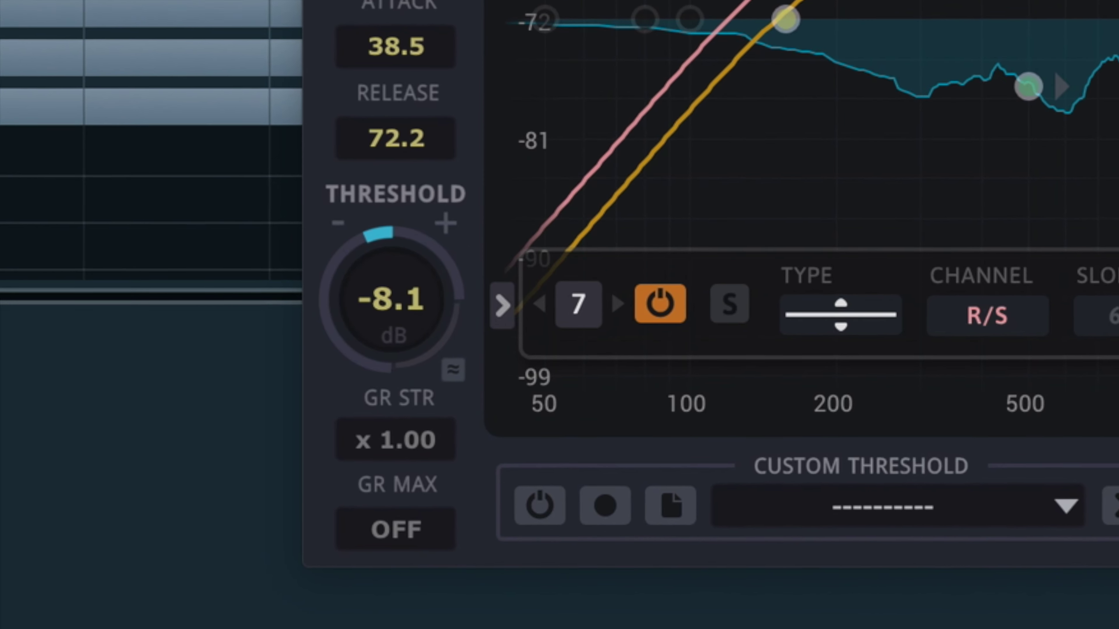
drag(390, 300, 390, 319)
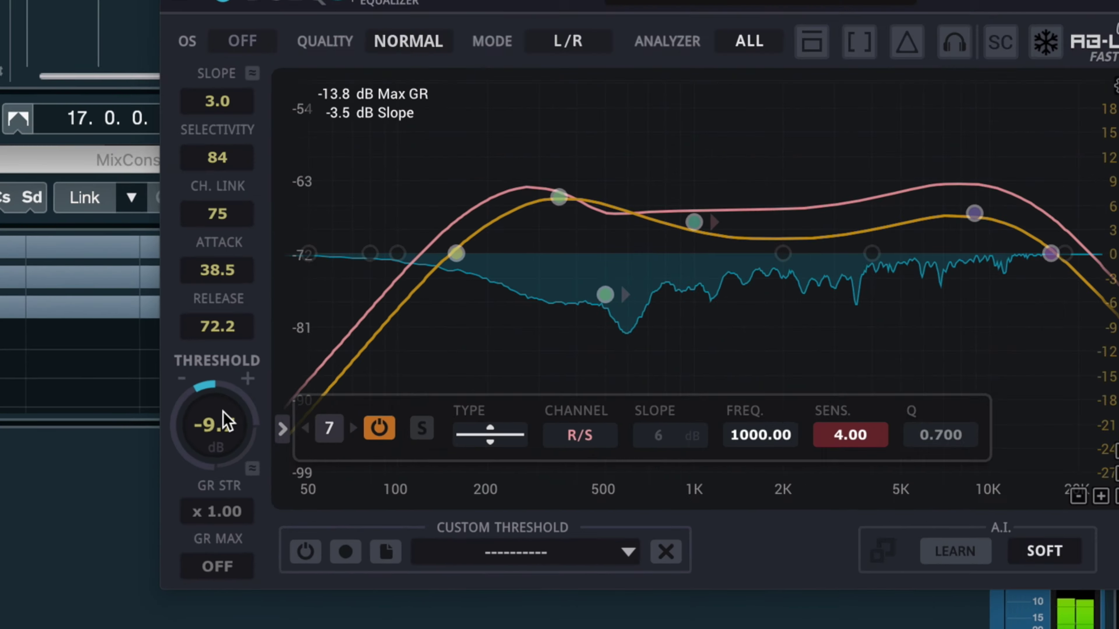
drag(225, 421, 169, 453)
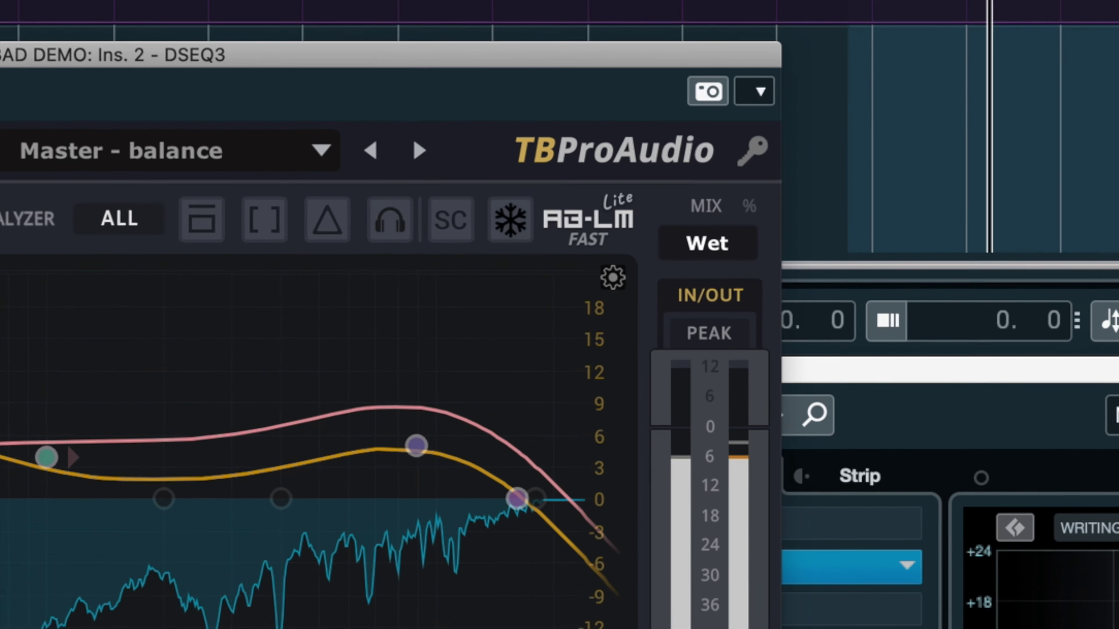
Step: Reduce the MIX from Wet to 64% and bring the threshold up to -12.2 dB
drag(706, 243, 706, 266)
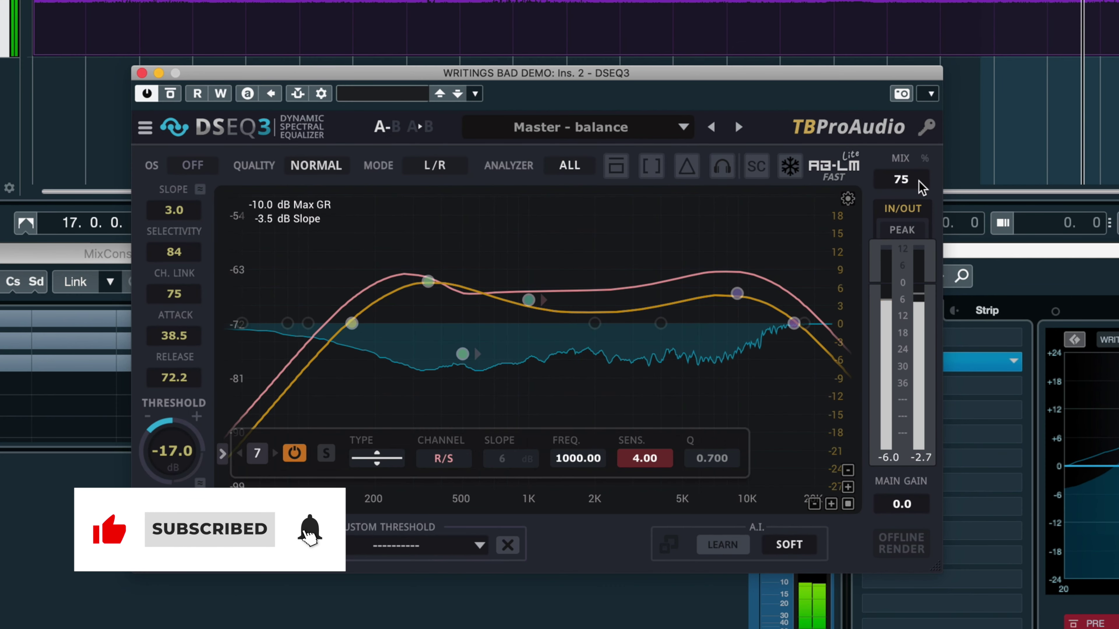
drag(922, 187, 922, 192)
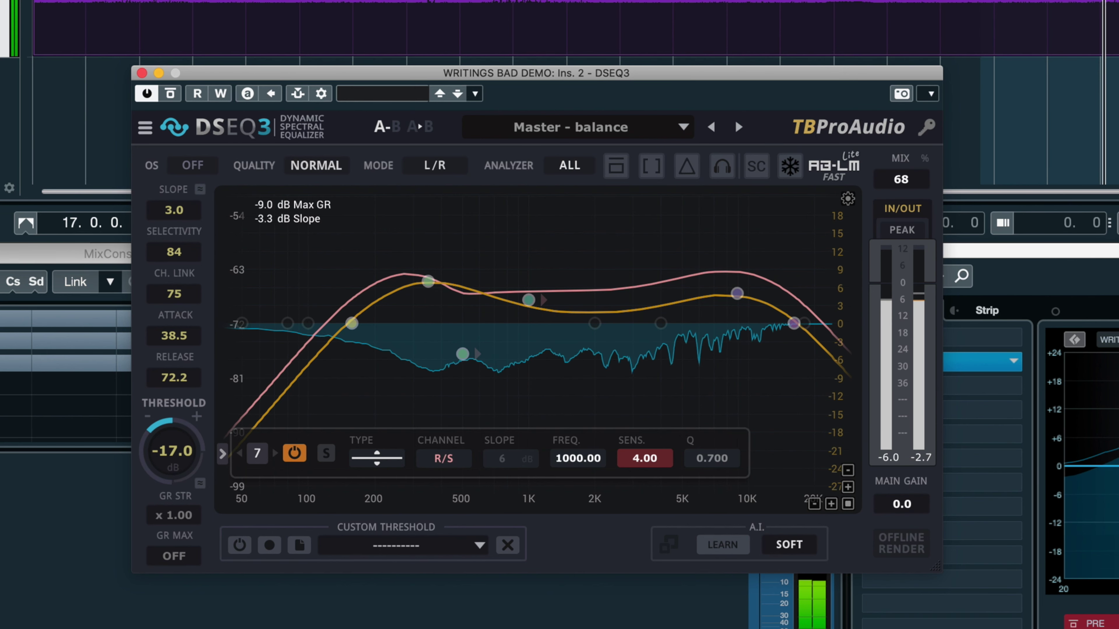
drag(152, 445, 152, 434)
drag(919, 176, 919, 179)
click(618, 173)
click(617, 173)
click(619, 179)
click(618, 174)
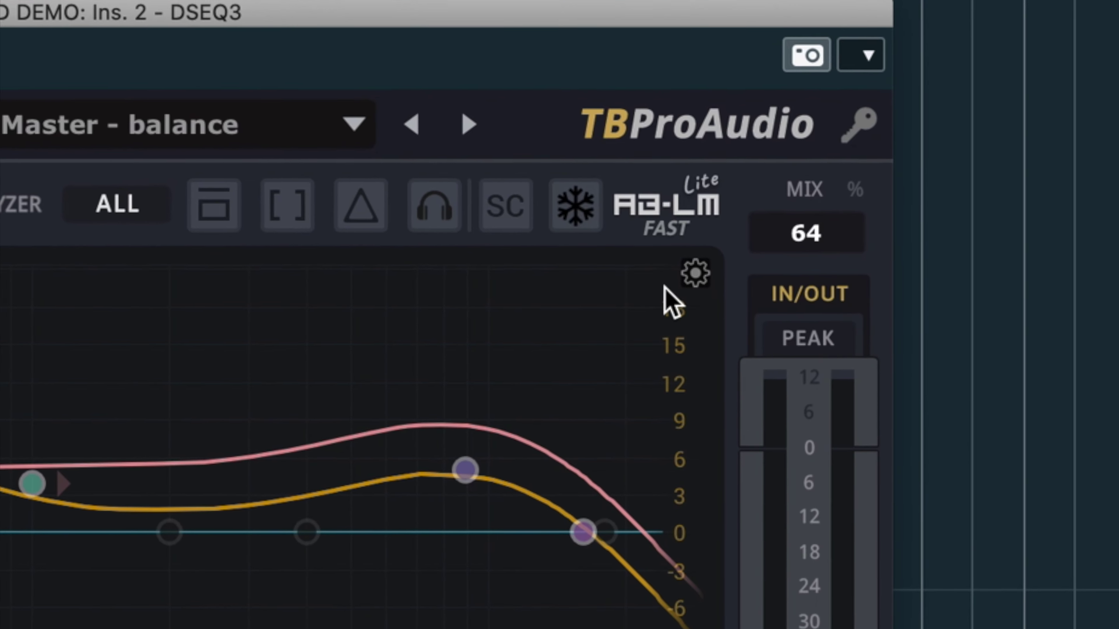
click(671, 202)
click(419, 194)
click(419, 194)
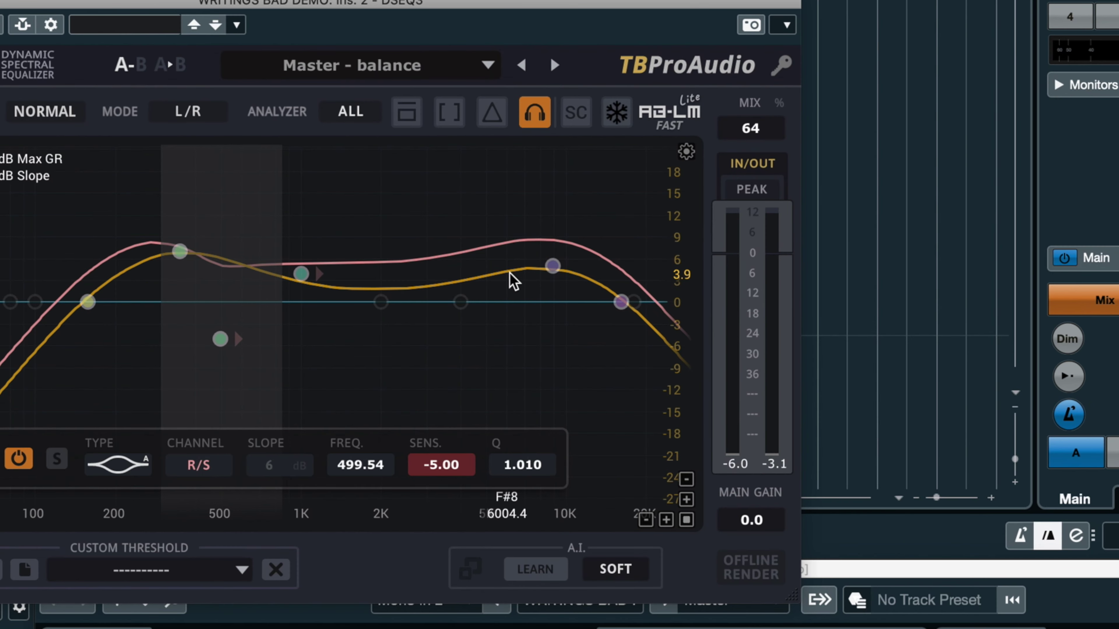
click(552, 266)
click(302, 273)
click(491, 112)
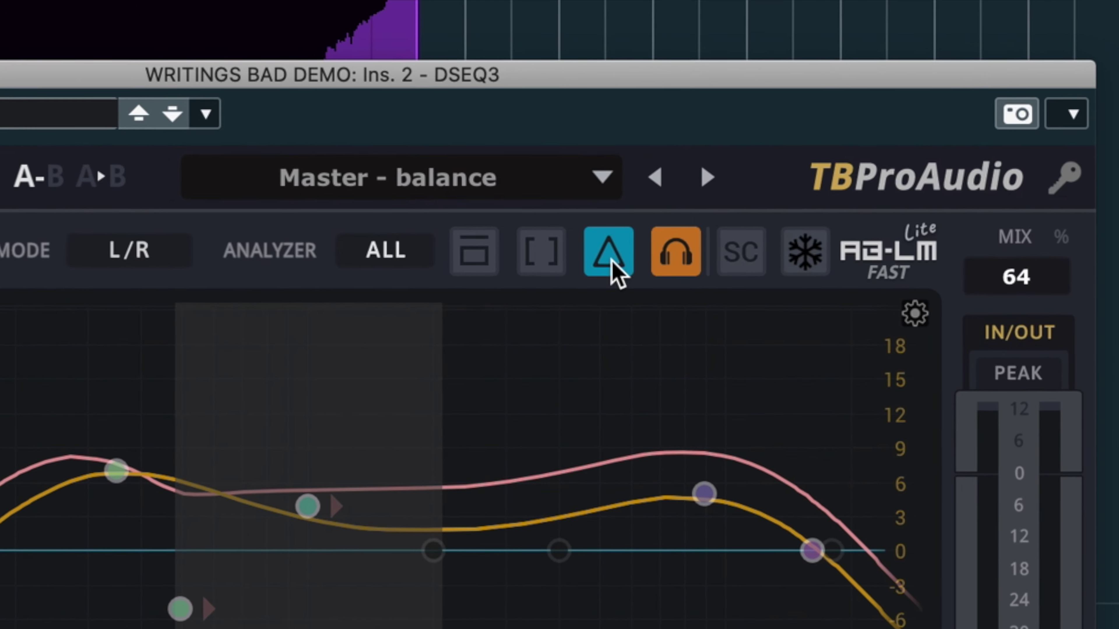
click(245, 160)
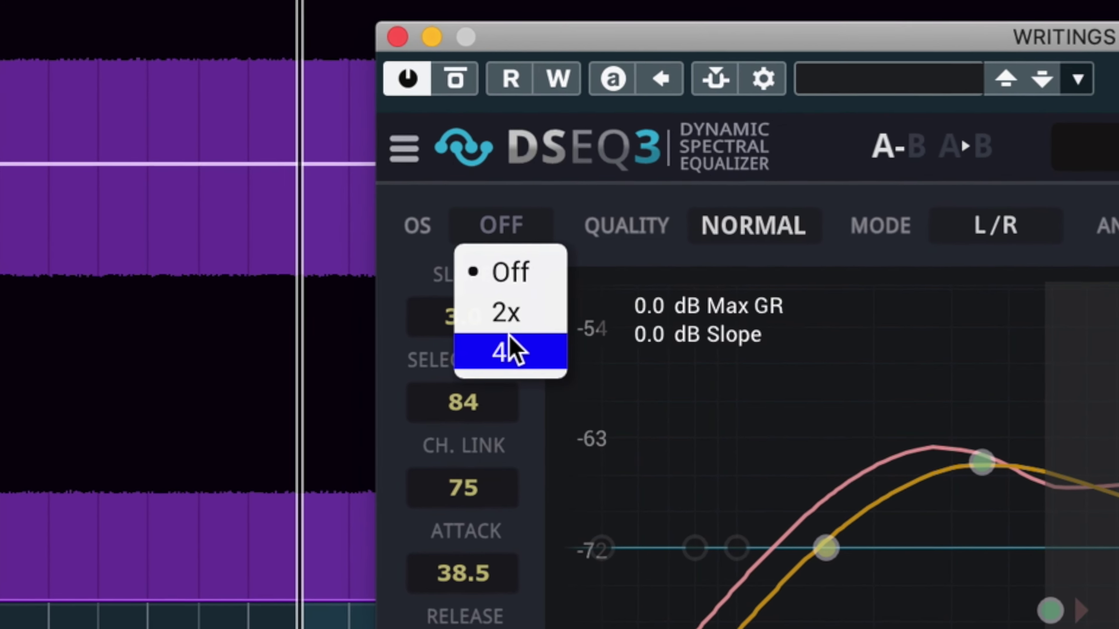
click(786, 231)
click(788, 231)
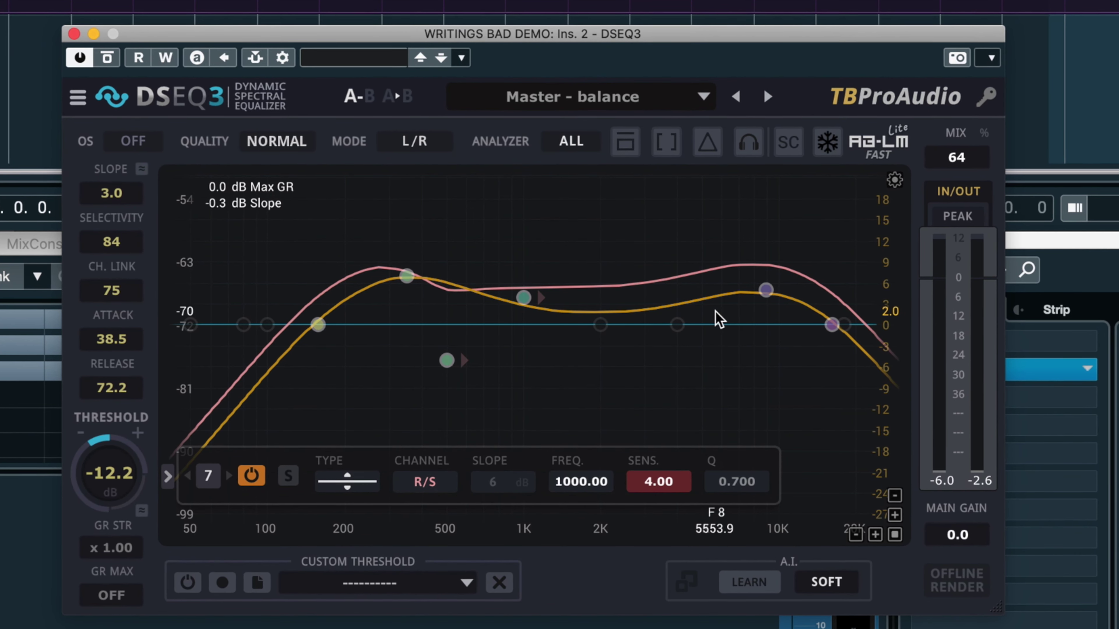
Step: Solo the band near 1 kHz with the headphones button and close the tutorial panel
click(523, 297)
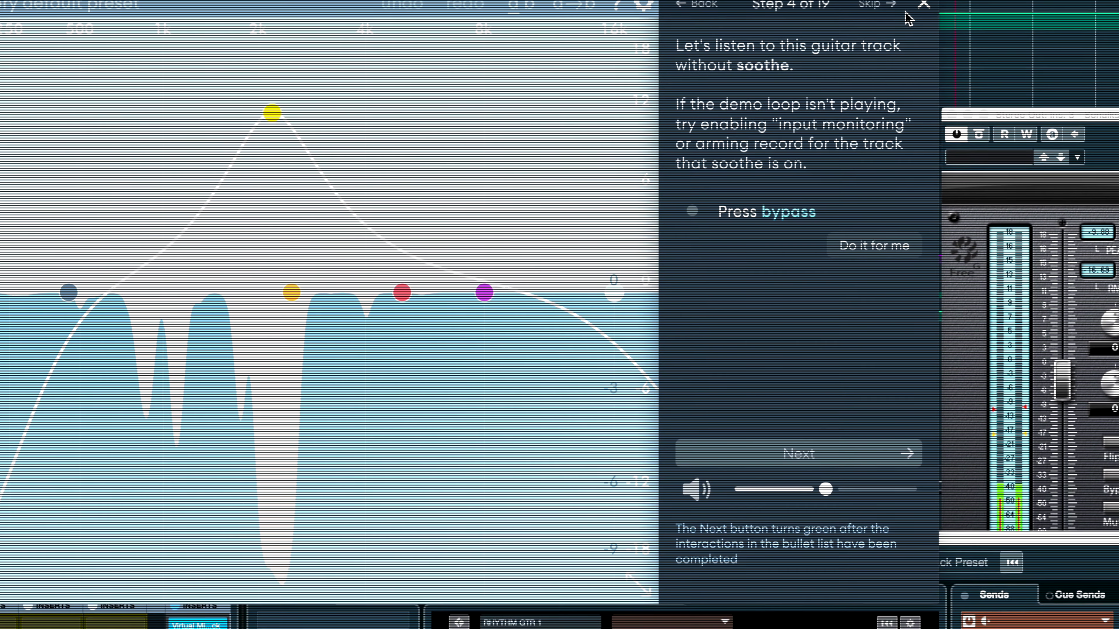
click(924, 5)
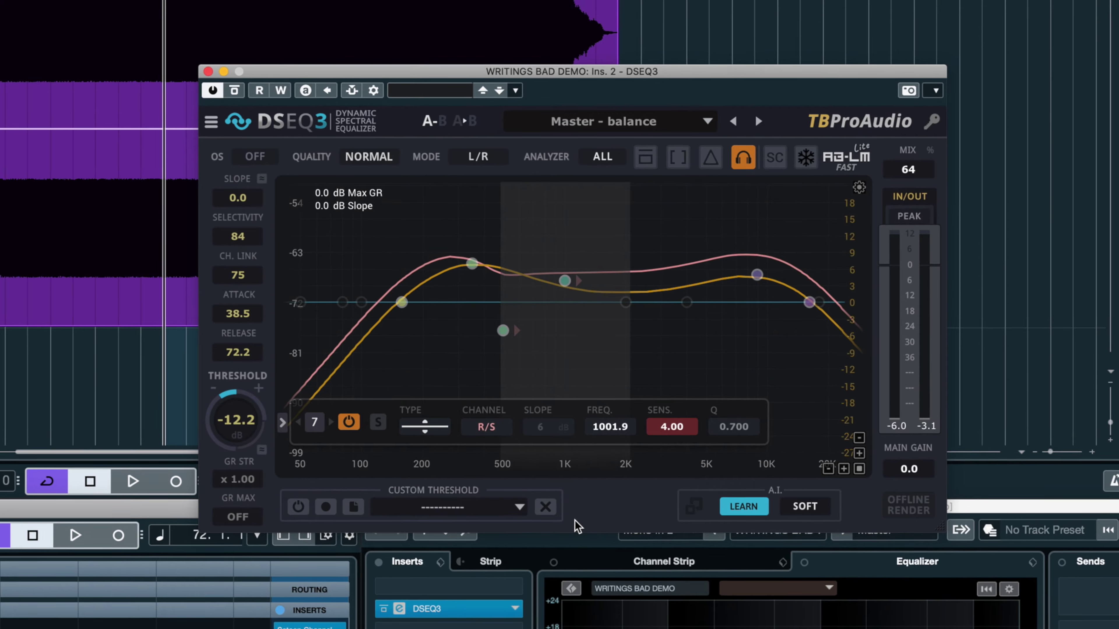